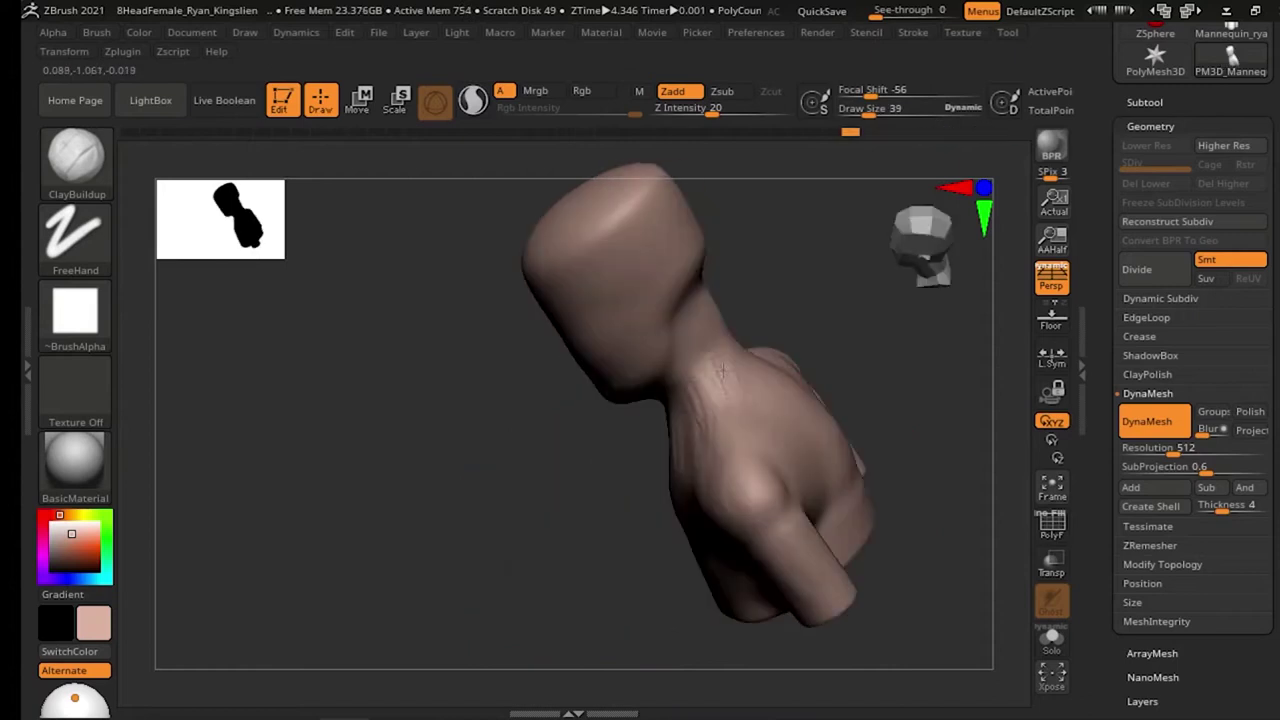
Step: Orbit the female head bust round to a side view
{"action": "mouse_move", "coordinate": [846, 348]}
{"action": "left_mouse_down", "text": "shift"}
{"action": "mouse_move", "coordinate": [871, 543]}
{"action": "mouse_move", "coordinate": [823, 491]}
{"action": "mouse_move", "coordinate": [837, 429]}
{"action": "mouse_move", "coordinate": [898, 567]}
{"action": "left_mouse_up", "text": "shift"}
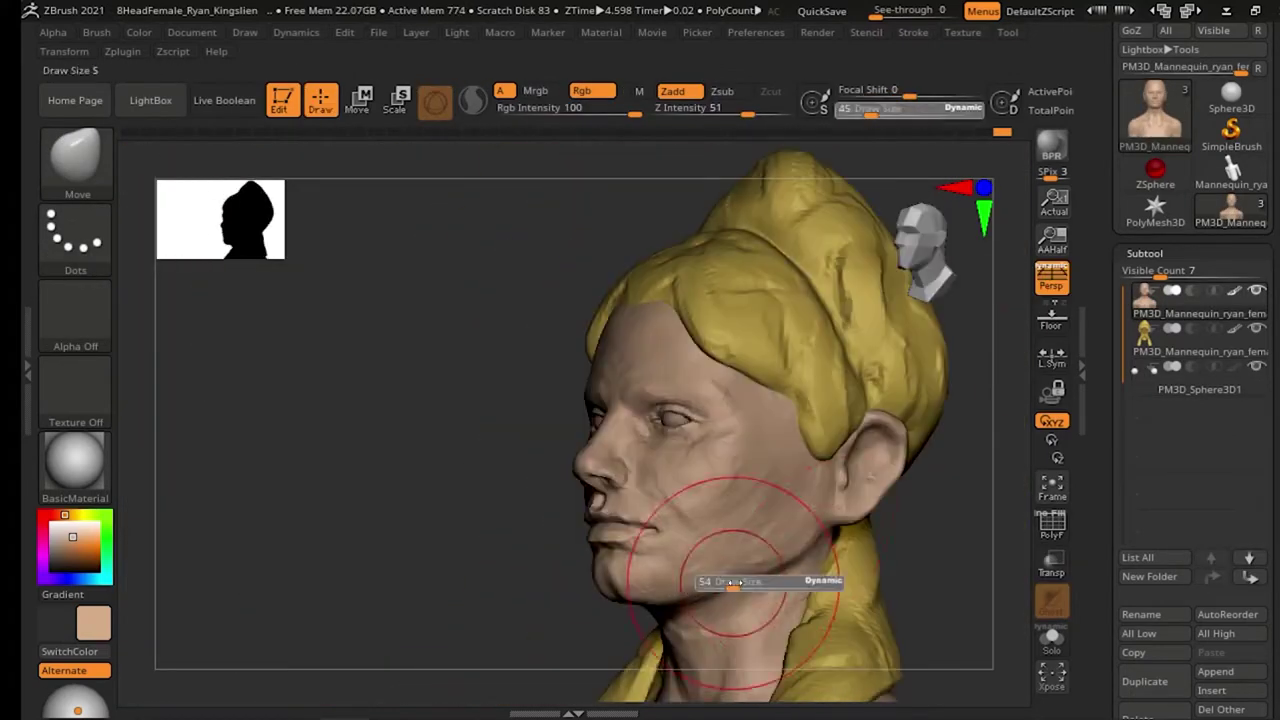
Step: From a front view, make the hair subtool active and switch to Move mode (W)
{"action": "left_click_drag", "start_coordinate": [733, 581], "coordinate": [828, 535]}
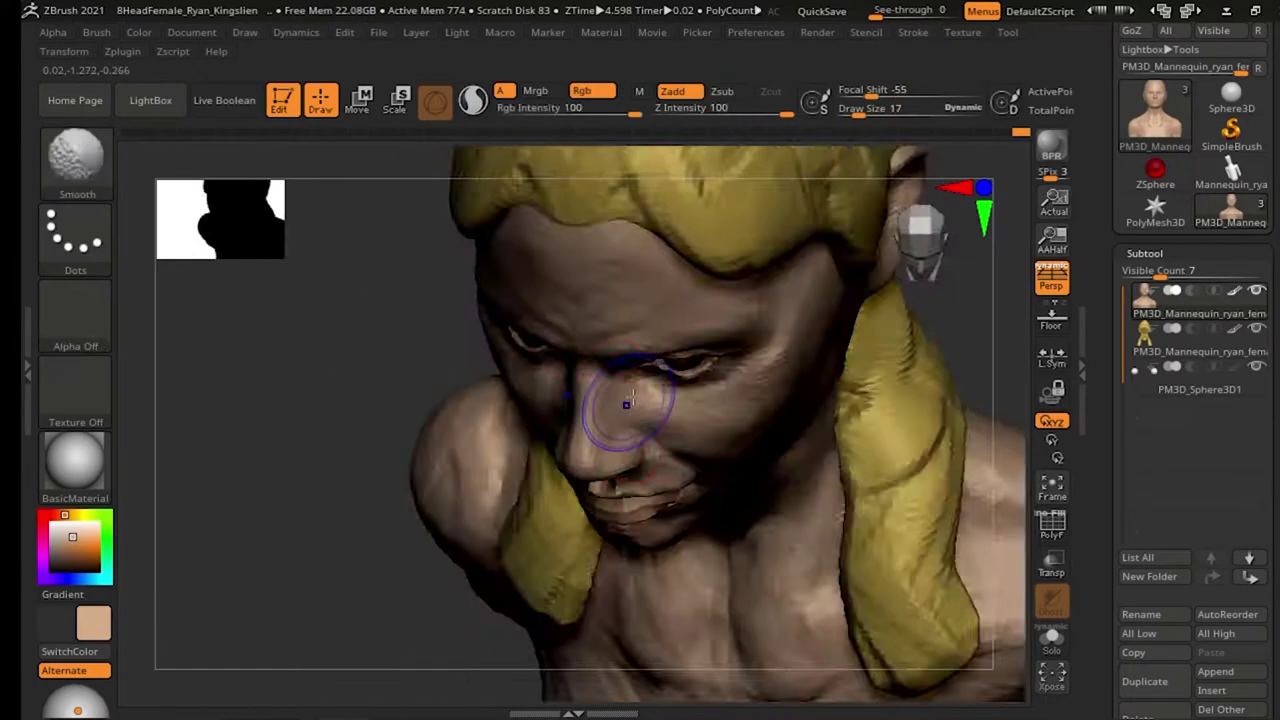
{"action": "left_click", "coordinate": [776, 430], "text": "alt"}
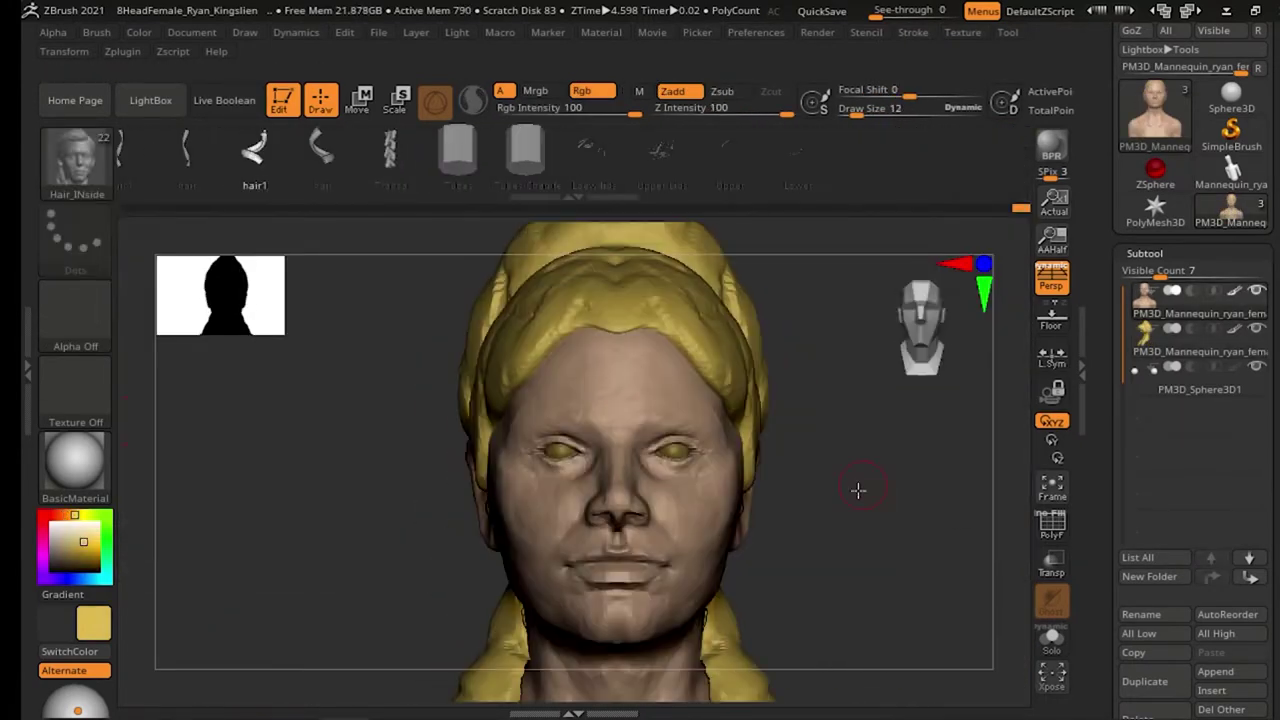
{"action": "key", "text": "w"}
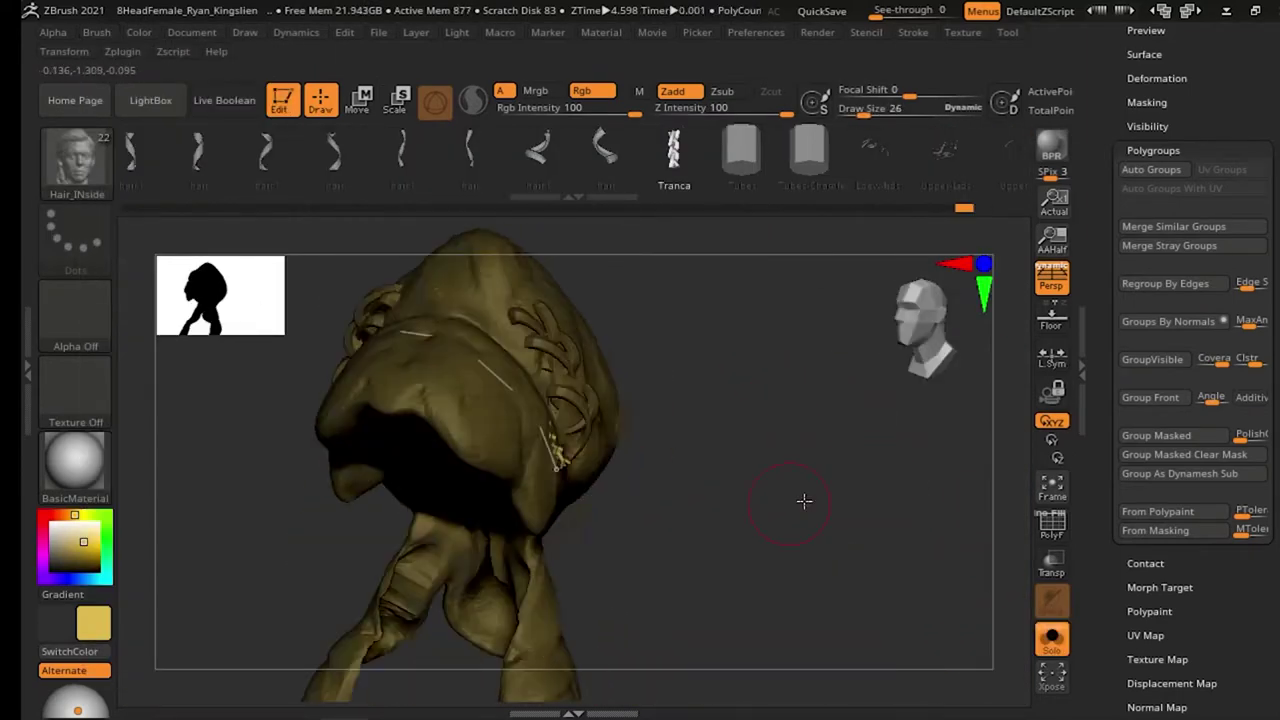
Step: Tilt the view to see the yellow hair strands from the side
{"action": "left_click_drag", "start_coordinate": [745, 508], "coordinate": [457, 492]}
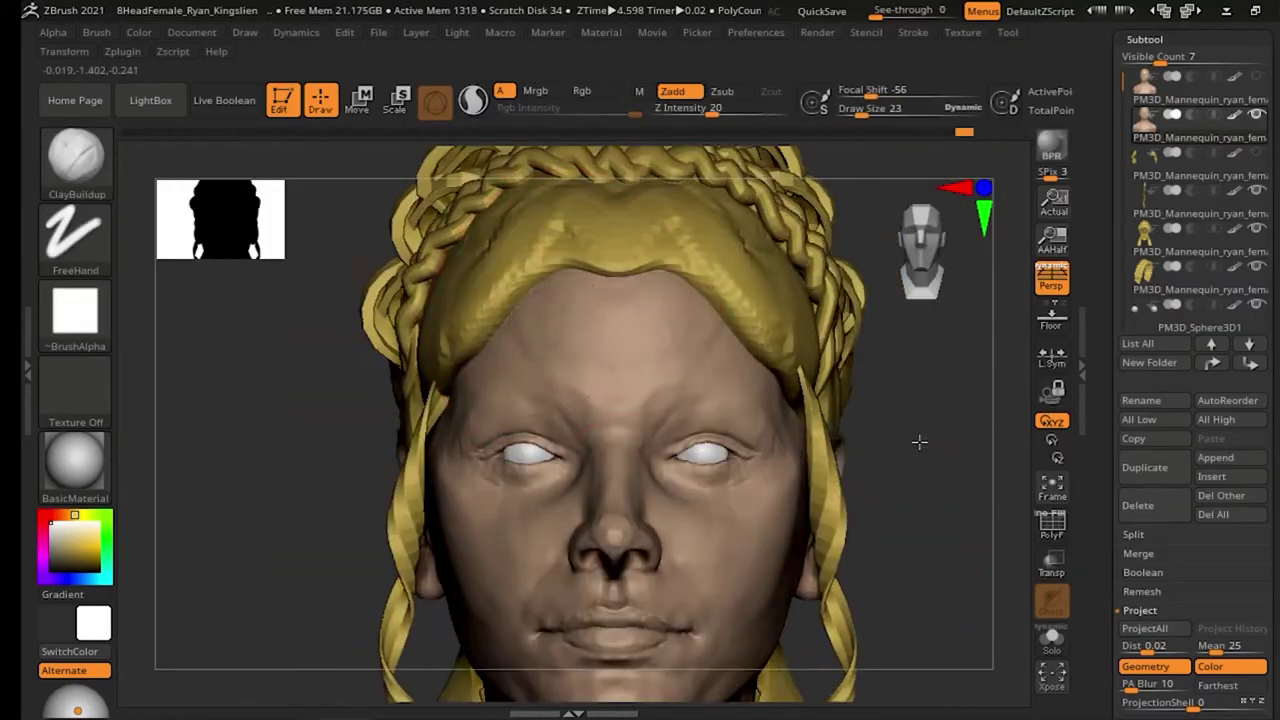
Step: Zoom to the face, orbit to a left profile, then toward the back of the head
{"action": "right_click_drag", "start_coordinate": [919, 441], "coordinate": [869, 452], "text": "ctrl"}
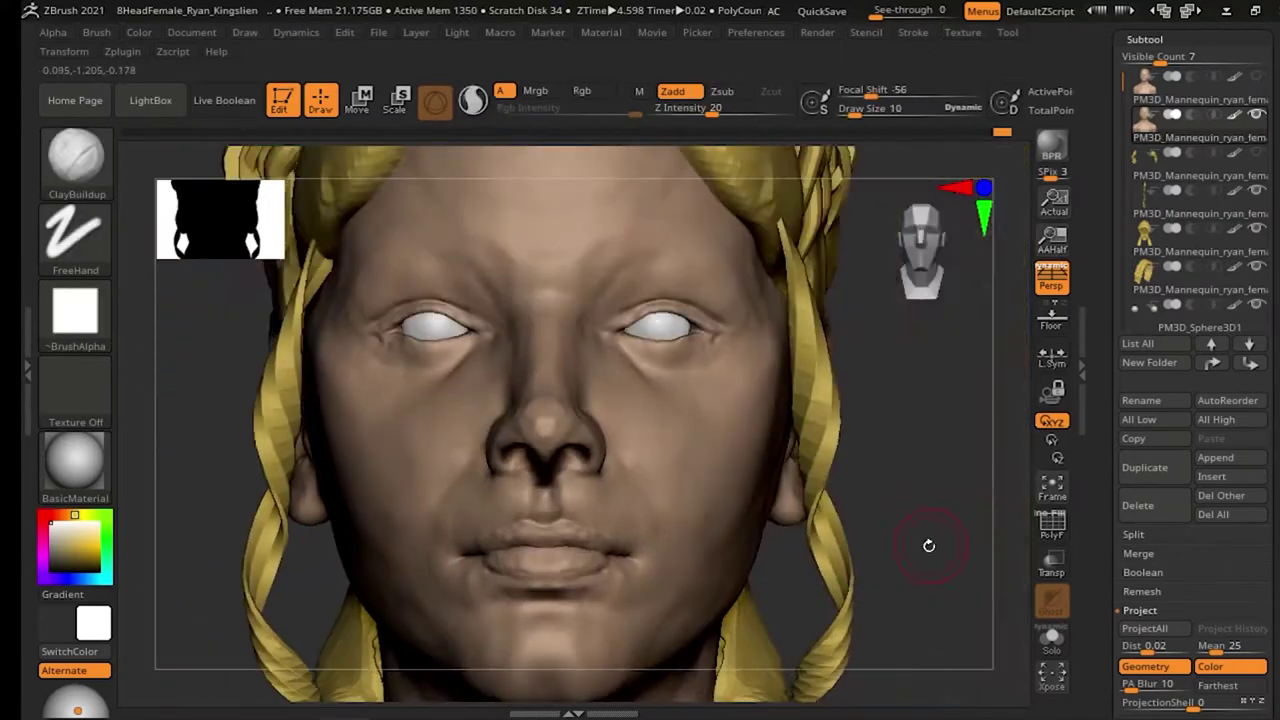
{"action": "left_click_drag", "start_coordinate": [928, 545], "coordinate": [612, 483]}
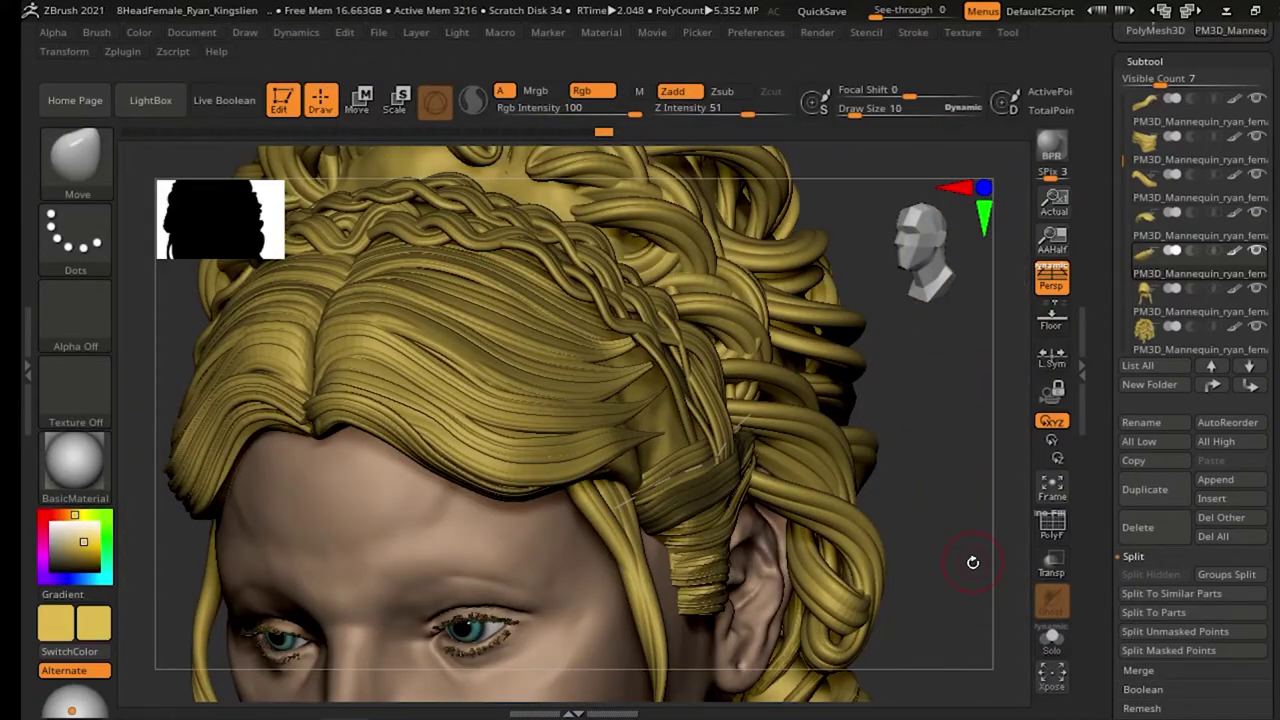
{"action": "left_click_drag", "start_coordinate": [972, 562], "coordinate": [507, 372]}
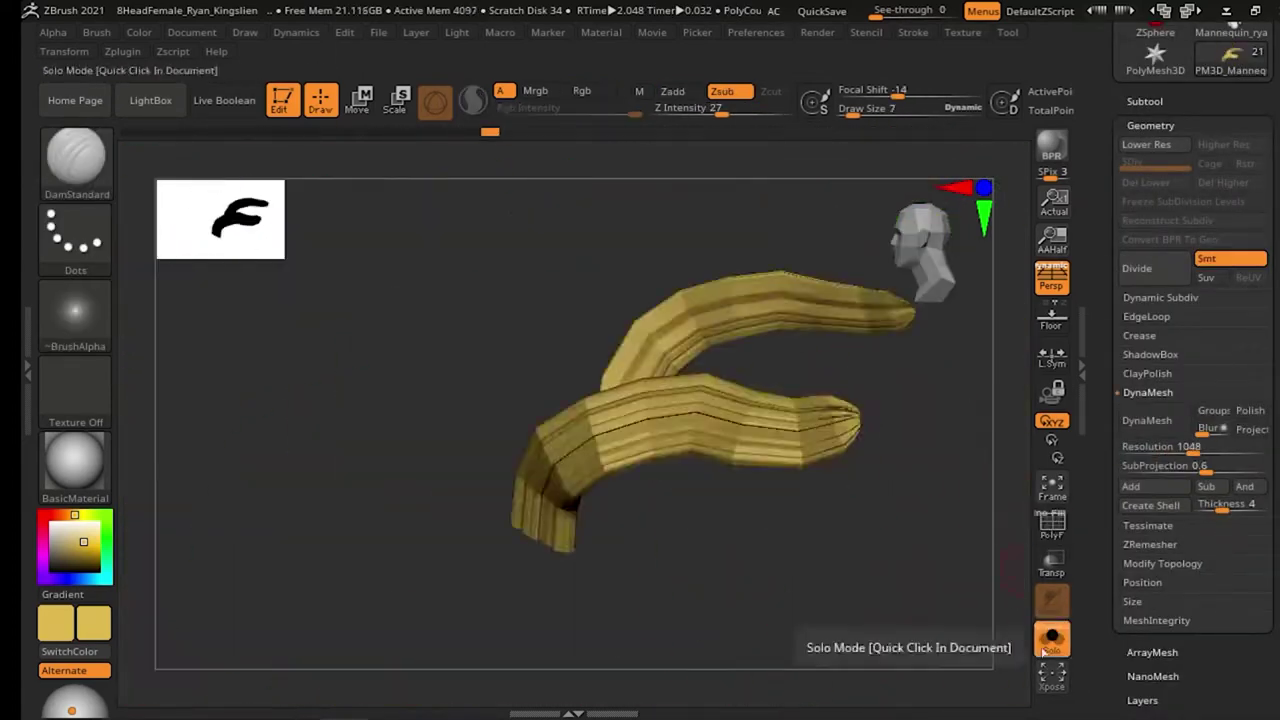
Step: Orbit the finished head to a straight back view and then around it
{"action": "mouse_move", "coordinate": [840, 412]}
{"action": "left_mouse_down"}
{"action": "mouse_move", "coordinate": [757, 380]}
{"action": "mouse_move", "coordinate": [746, 420]}
{"action": "mouse_move", "coordinate": [932, 541]}
{"action": "left_mouse_up"}
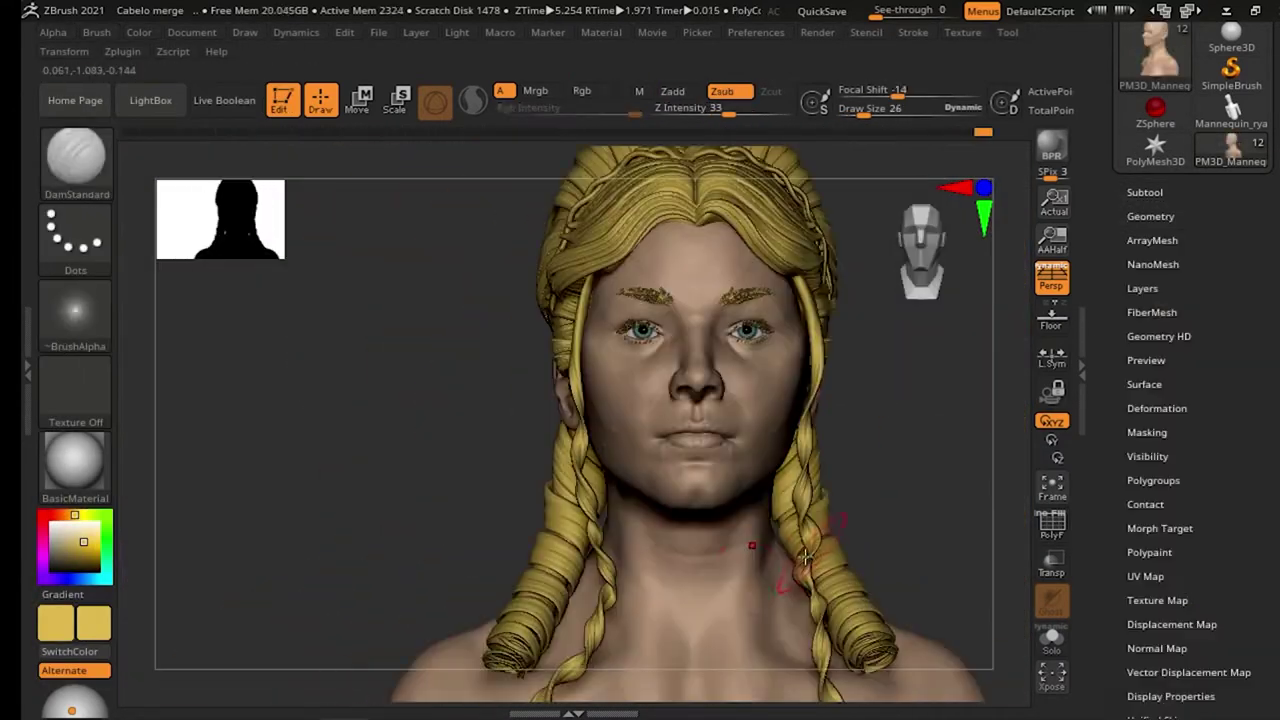
{"action": "left_click_drag", "start_coordinate": [812, 550], "coordinate": [898, 537]}
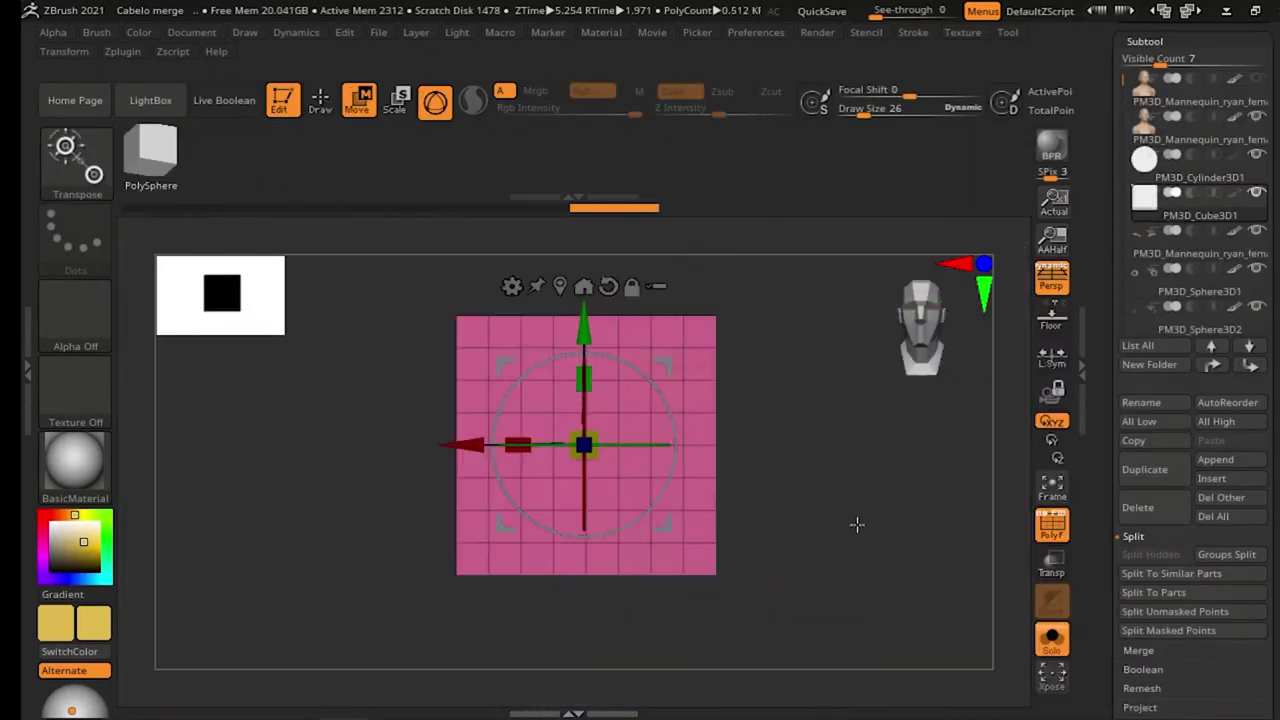
Step: Rotate the view around the denser remeshed mesh
{"action": "left_click_drag", "start_coordinate": [830, 380], "coordinate": [819, 465]}
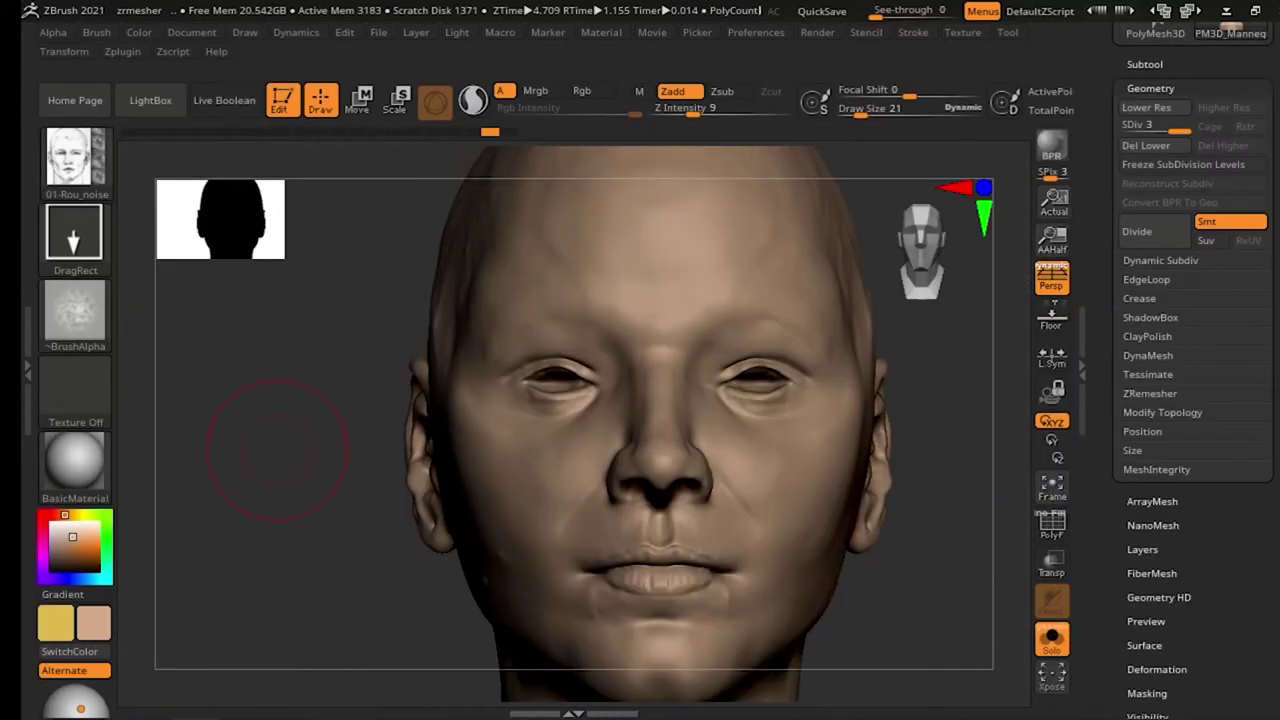
Step: Turn the head to a three-quarter view for sculpting
{"action": "mouse_move", "coordinate": [932, 603]}
{"action": "left_mouse_down"}
{"action": "mouse_move", "coordinate": [943, 533]}
{"action": "mouse_move", "coordinate": [891, 545]}
{"action": "left_mouse_up"}
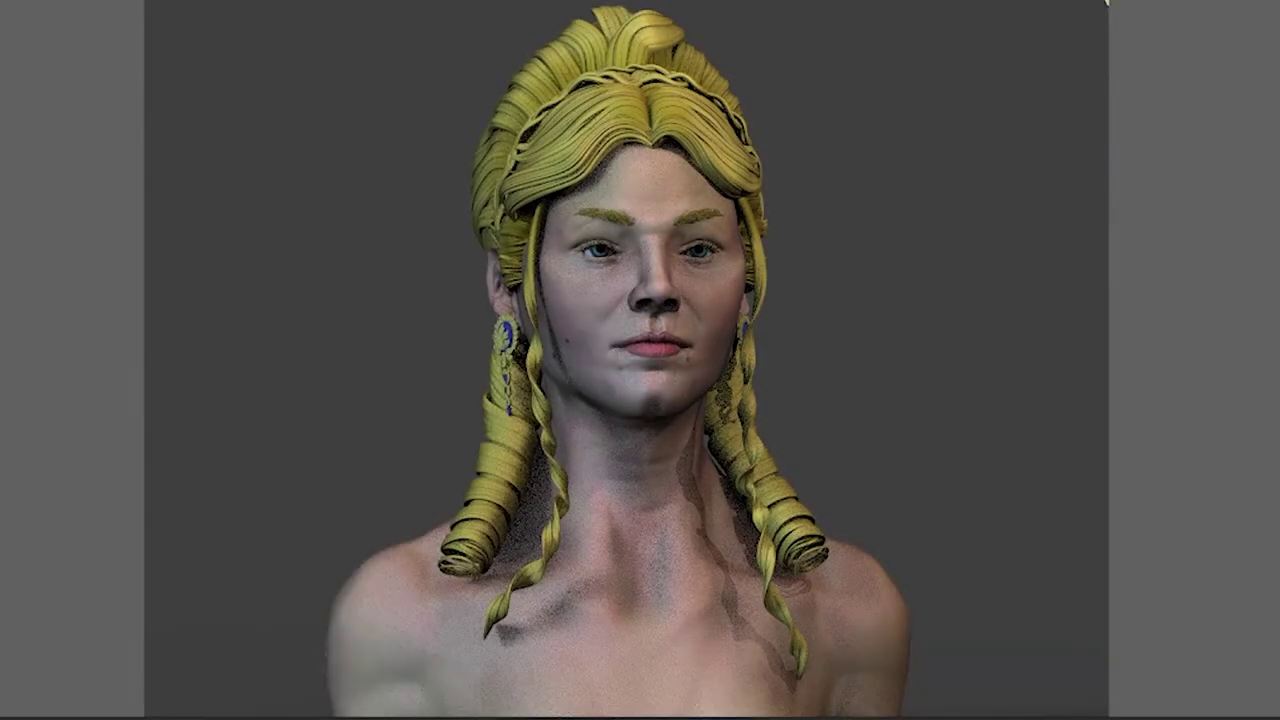
Step: Give the face a darker tan skin material and save the scene as a package
{"action": "scroll", "coordinate": [912, 322], "scroll_direction": "up", "scroll_amount": 3}
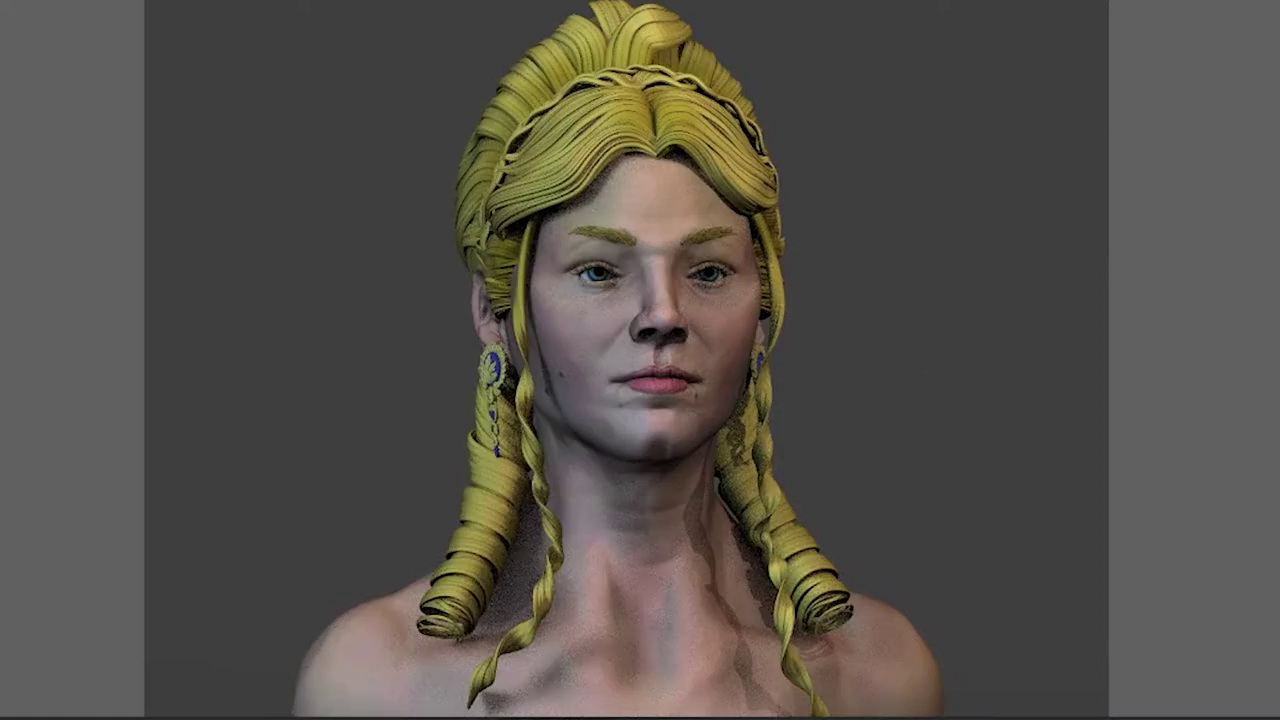
{"action": "left_click_drag", "start_coordinate": [692, 316], "coordinate": [677, 323]}
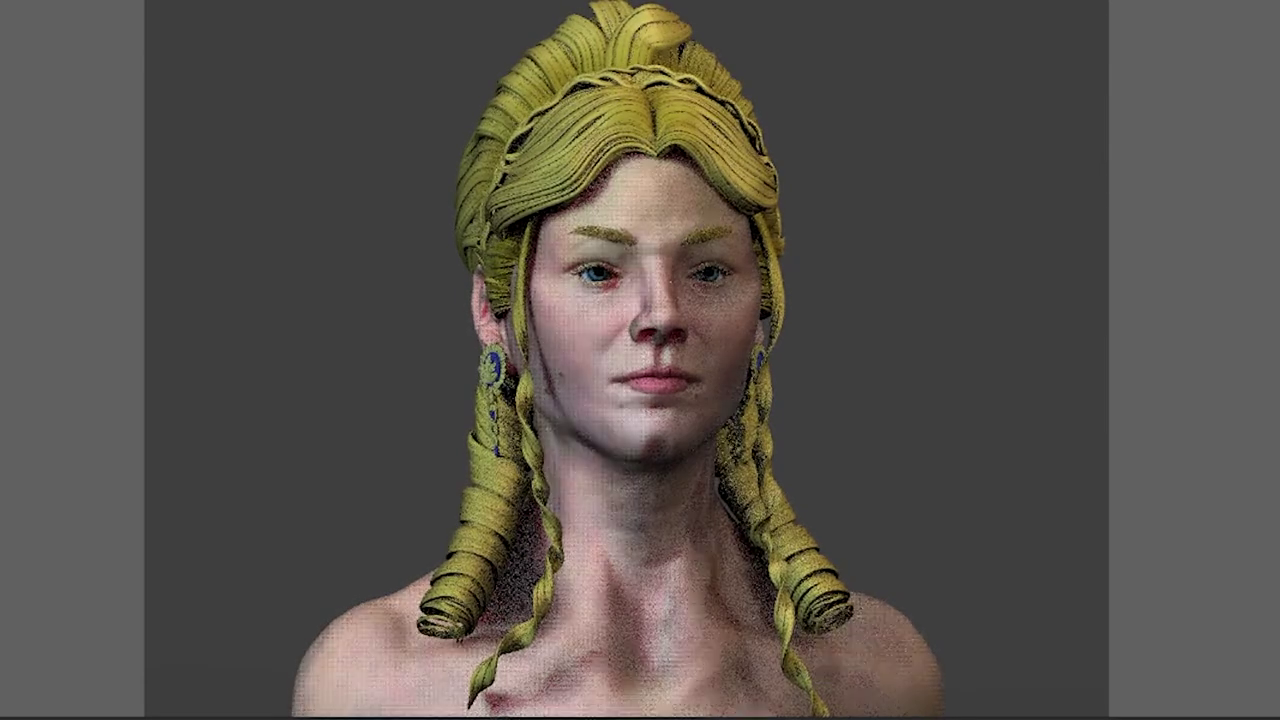
{"action": "left_click", "coordinate": [693, 375]}
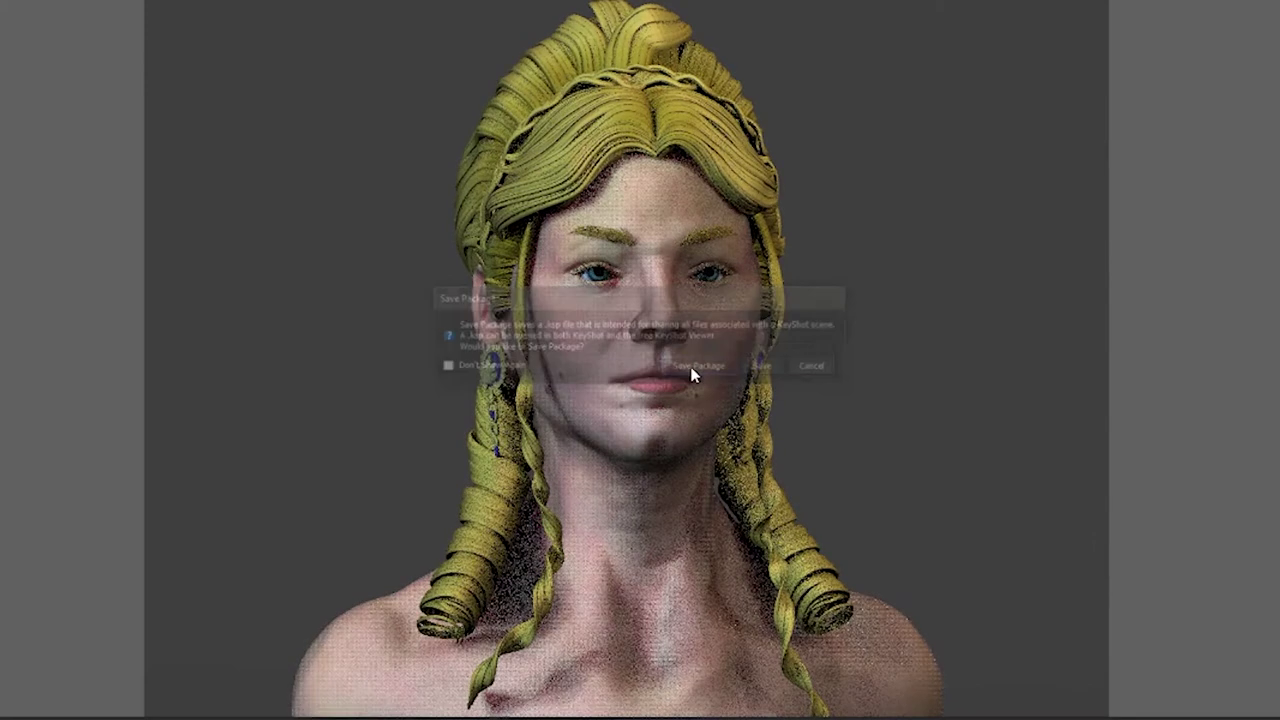
{"action": "key", "text": "Return"}
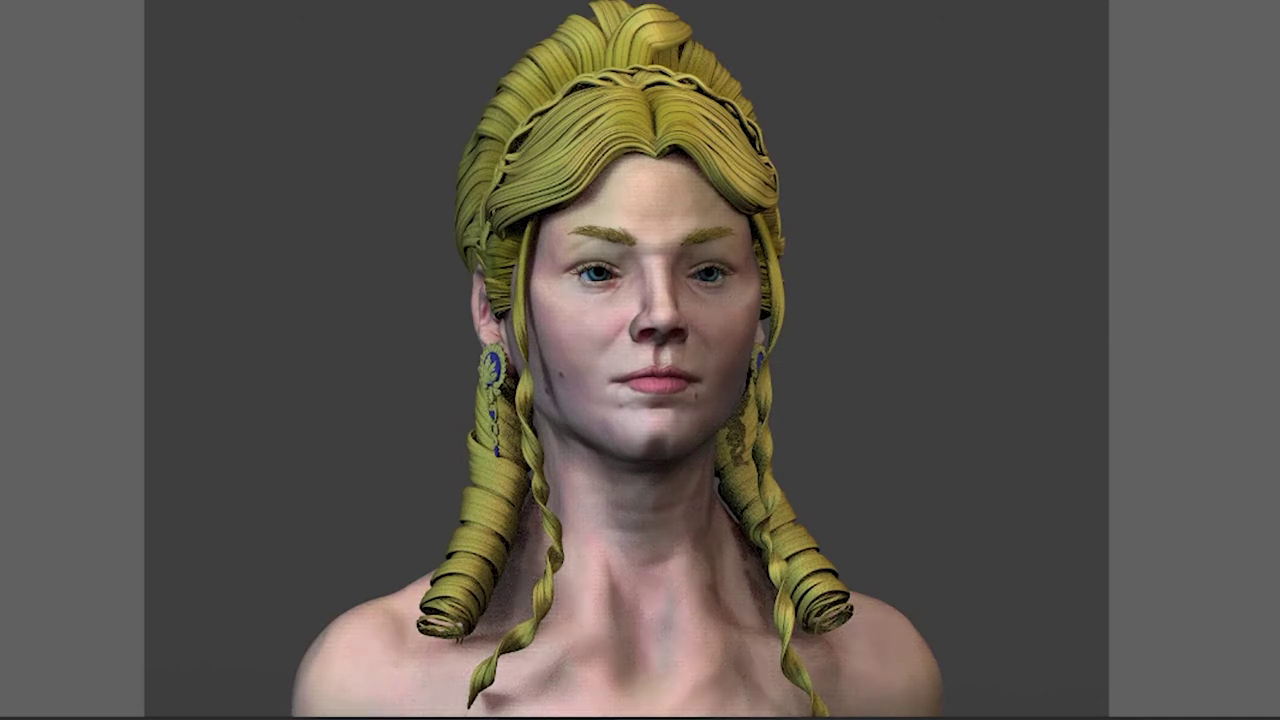
Step: Undo a trial silver earring, restyle face and skin, give the hair bright gold, and save
{"action": "left_click_drag", "start_coordinate": [549, 420], "coordinate": [492, 368]}
{"action": "key", "text": "ctrl+z"}
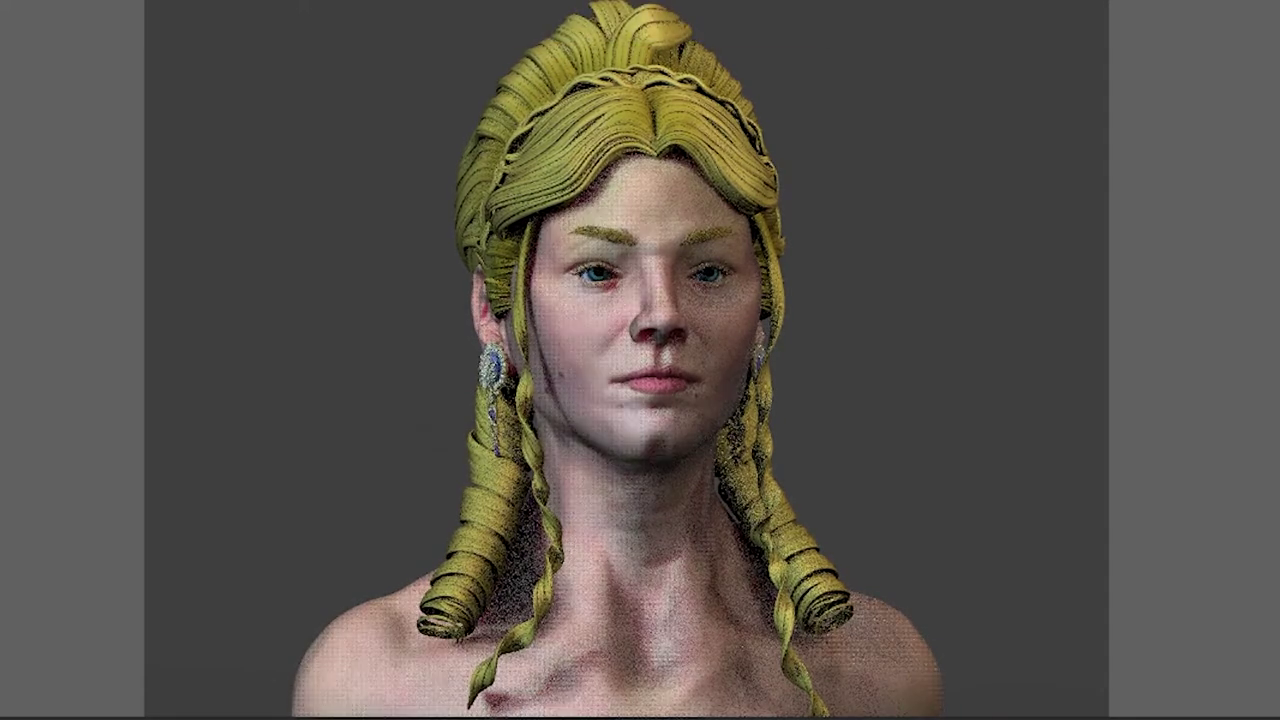
{"action": "left_click_drag", "start_coordinate": [615, 131], "coordinate": [618, 125]}
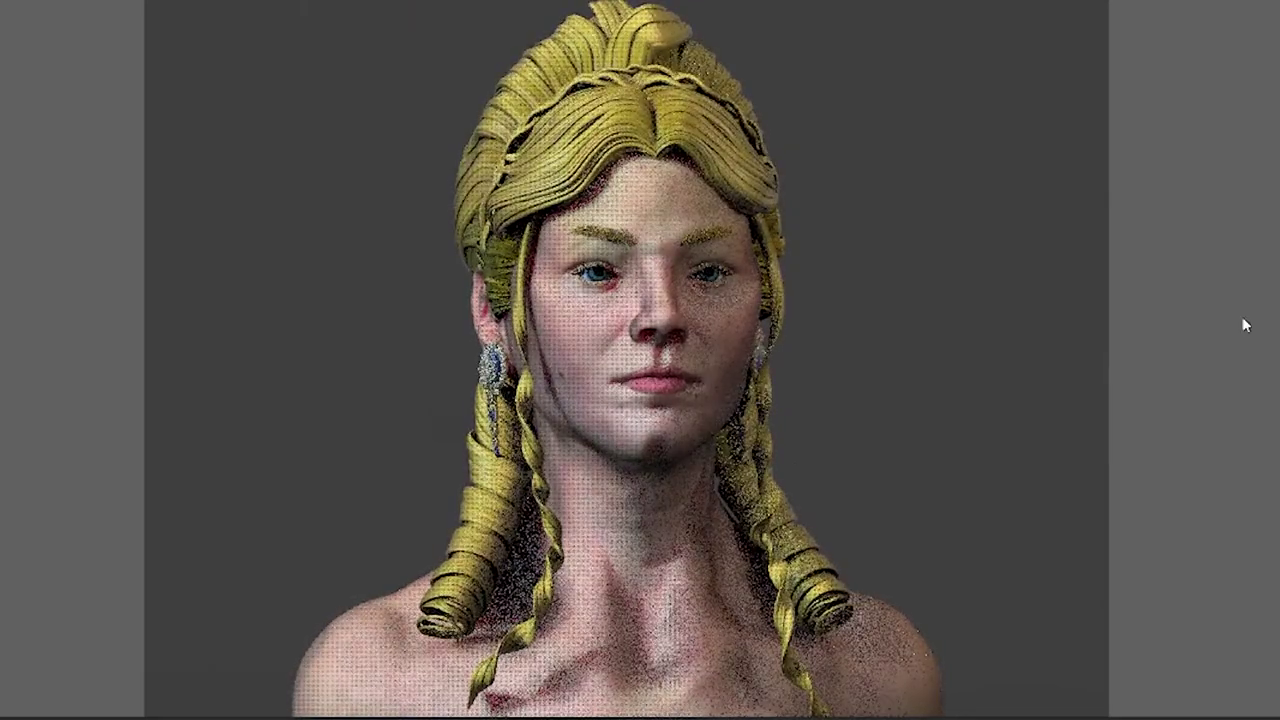
{"action": "left_click_drag", "start_coordinate": [721, 240], "coordinate": [695, 242]}
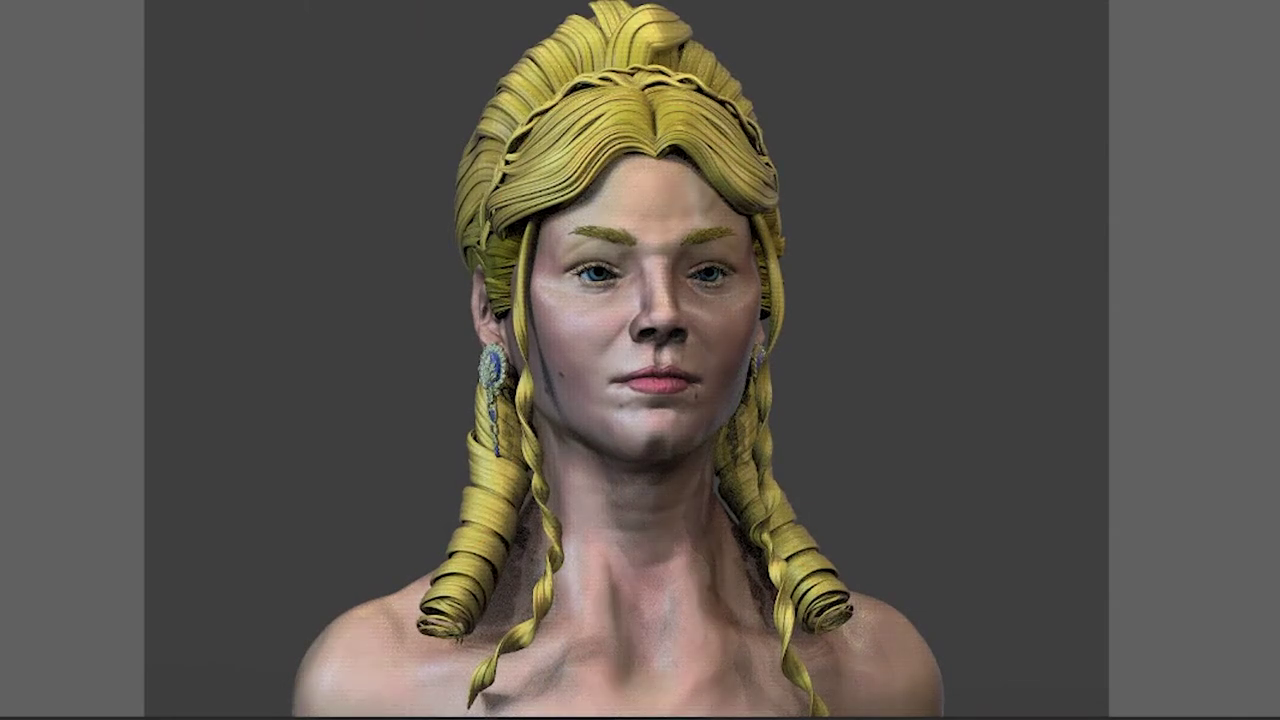
{"action": "left_click_drag", "start_coordinate": [622, 561], "coordinate": [663, 592]}
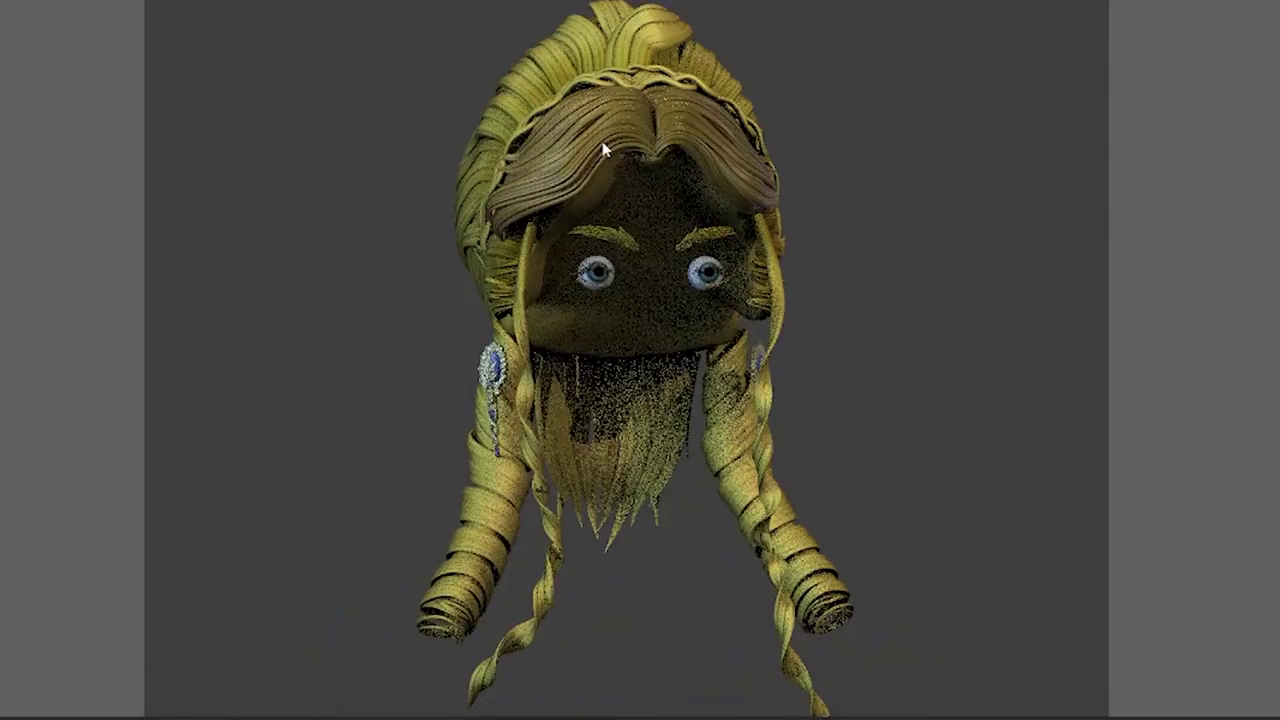
{"action": "left_click_drag", "start_coordinate": [1194, 188], "coordinate": [694, 124]}
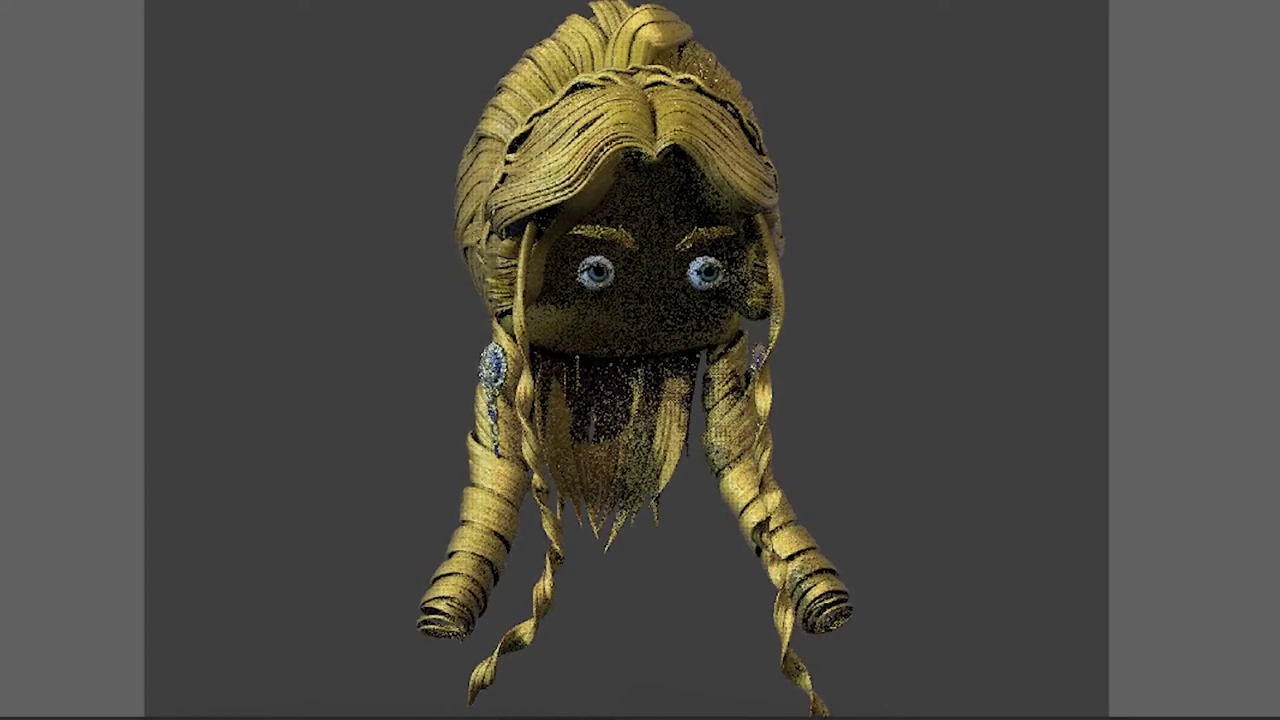
{"action": "key", "text": "ctrl+s"}
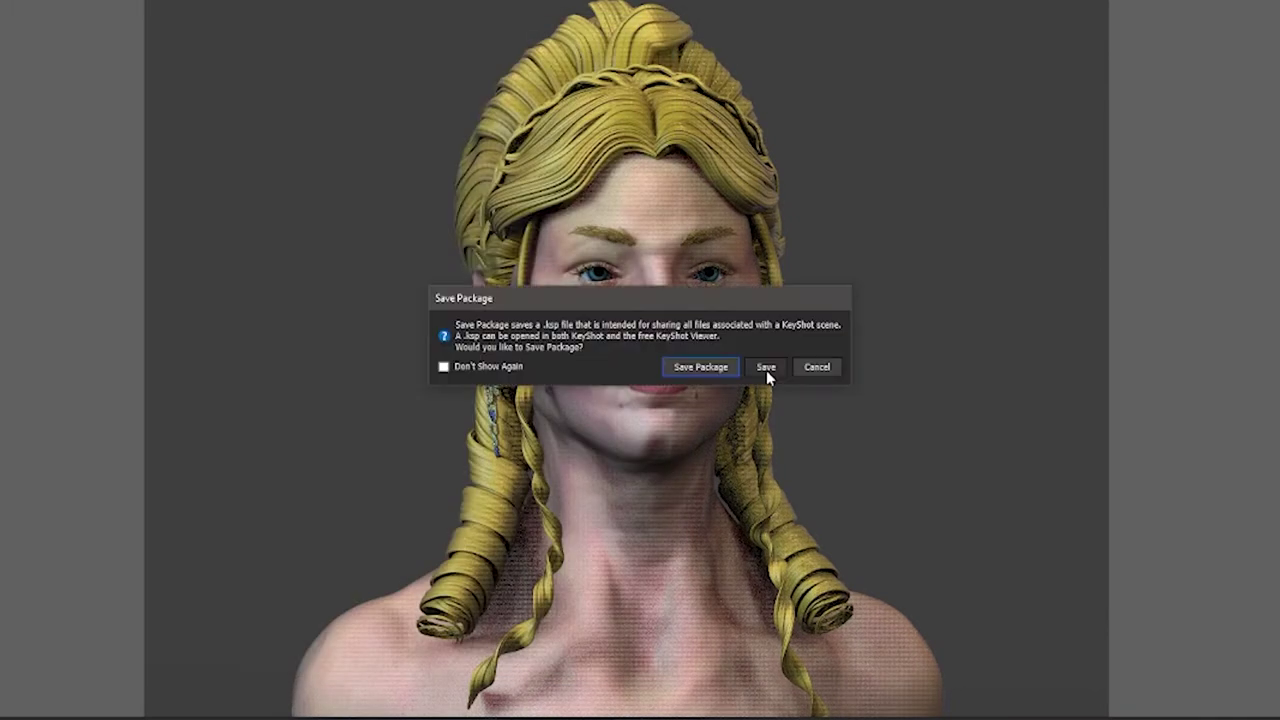
Step: Confirm the package options and choose the save location
{"action": "left_click", "coordinate": [766, 367]}
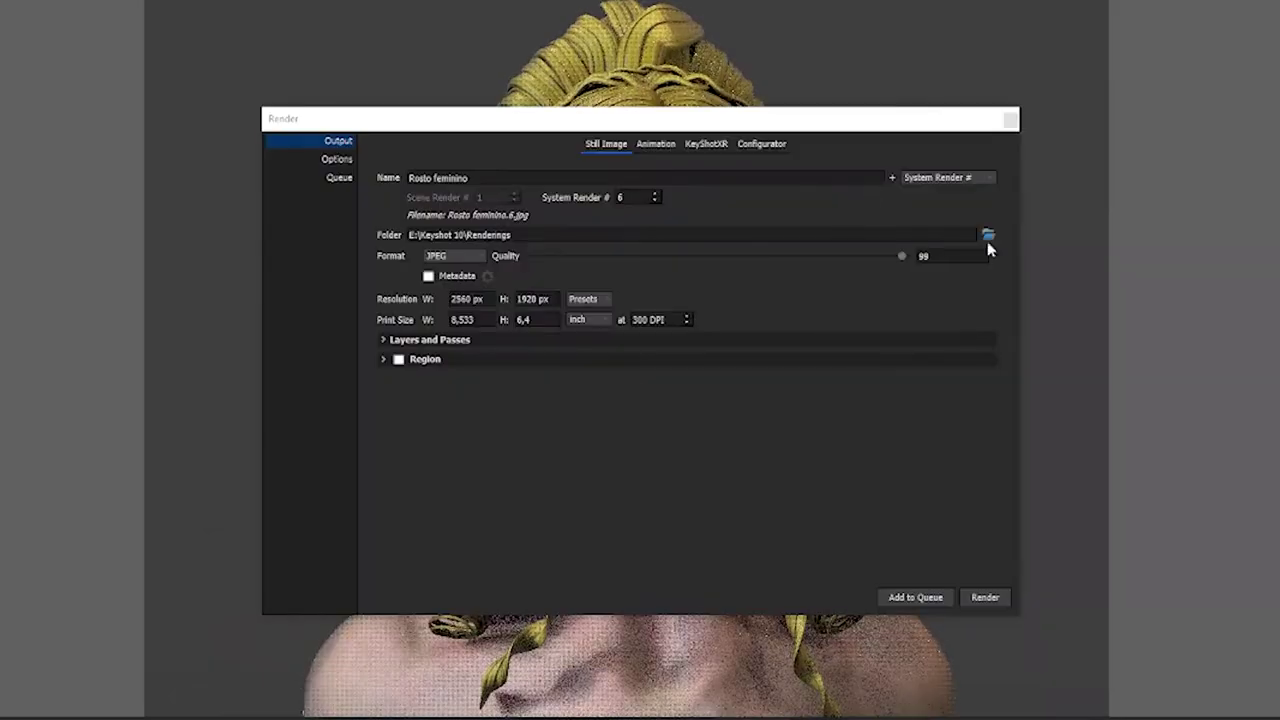
Step: Keep Temp 3 as the output folder for the 2560×1920 JPEG render
{"action": "left_click", "coordinate": [987, 238]}
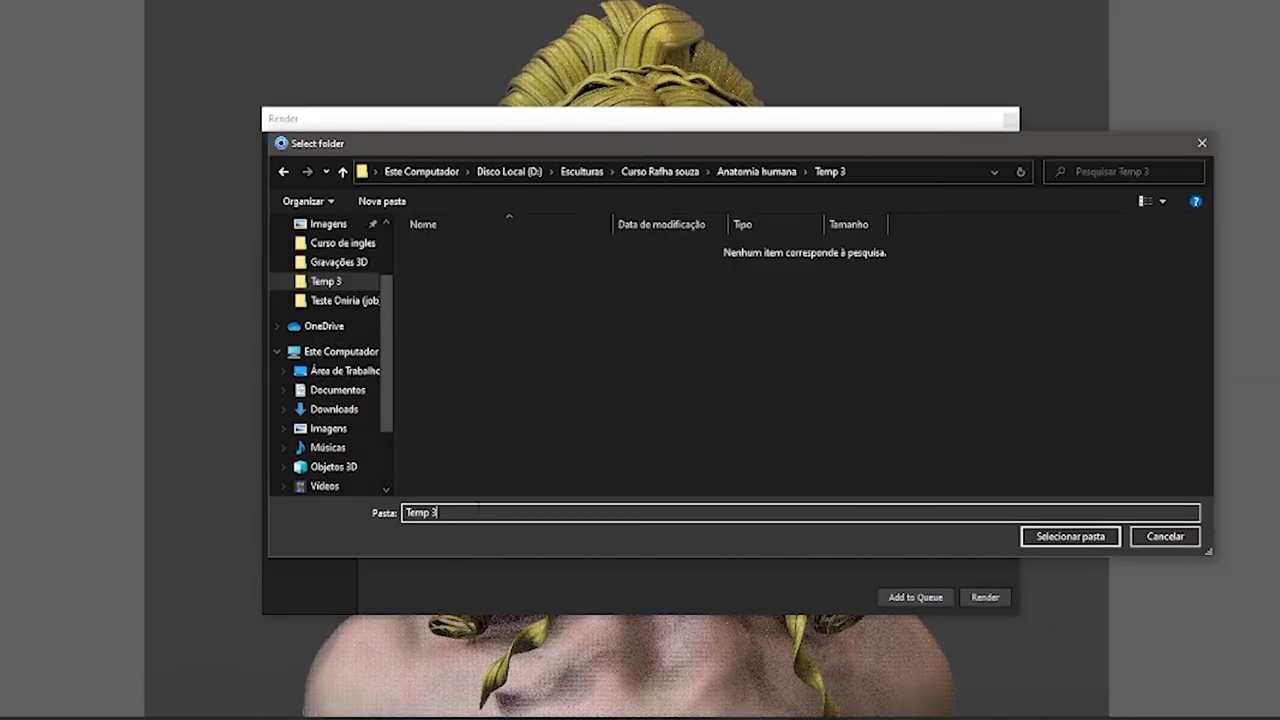
{"action": "key", "text": "Escape"}
{"action": "key", "text": "Escape"}
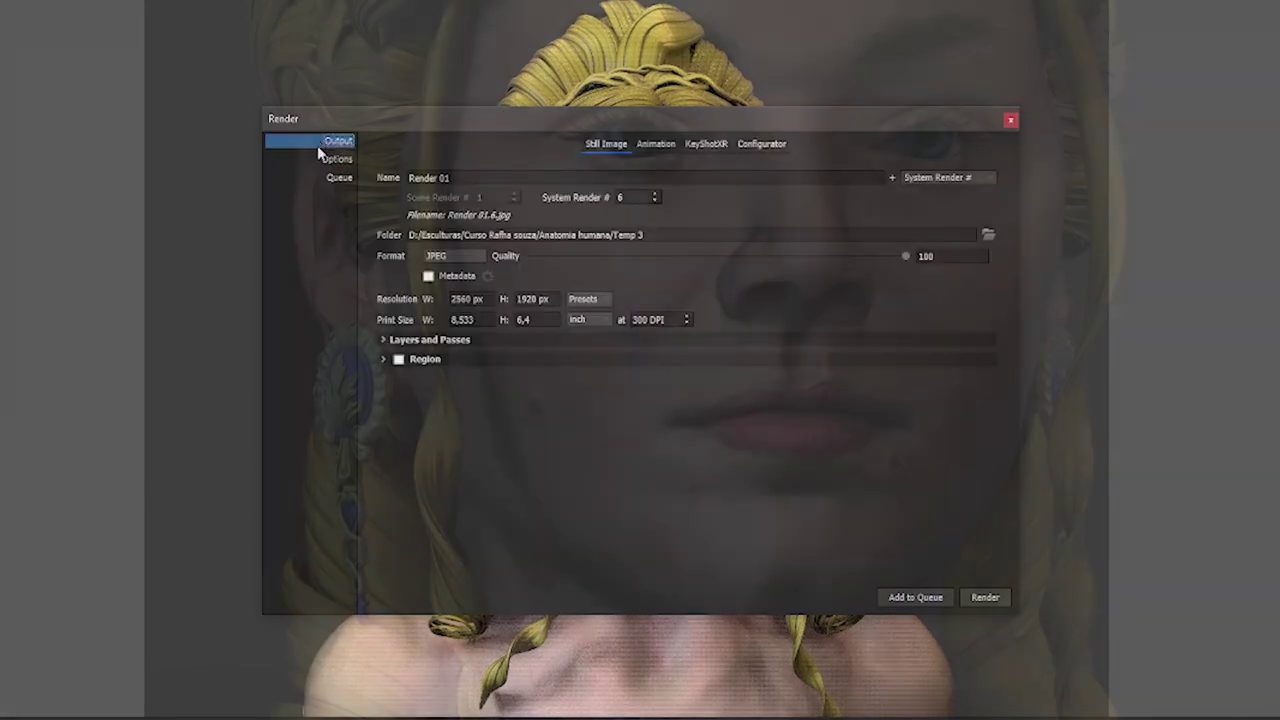